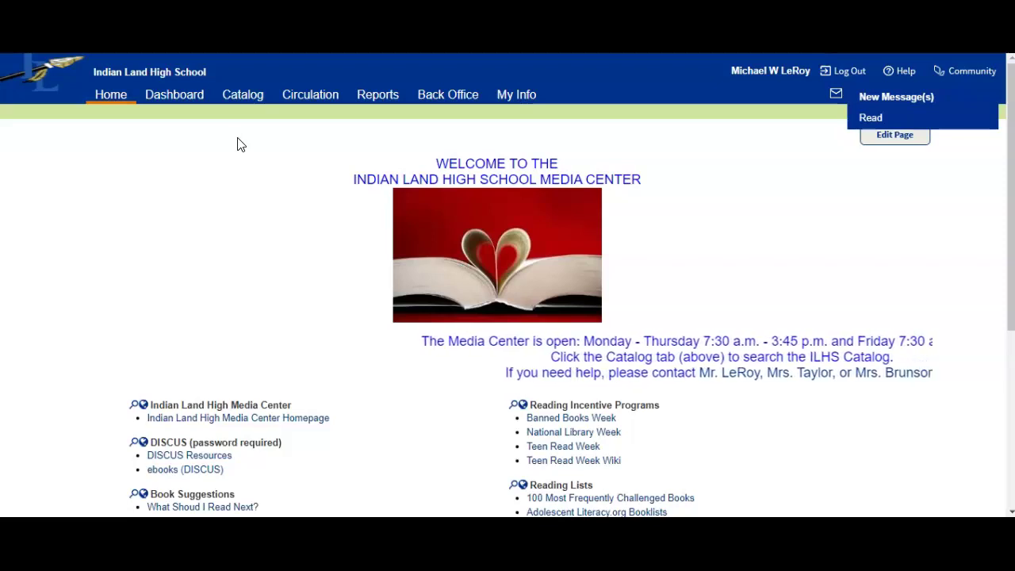
# - Open the Current Checkouts/Fines report from the patron reports
pyautogui.click(351, 138)
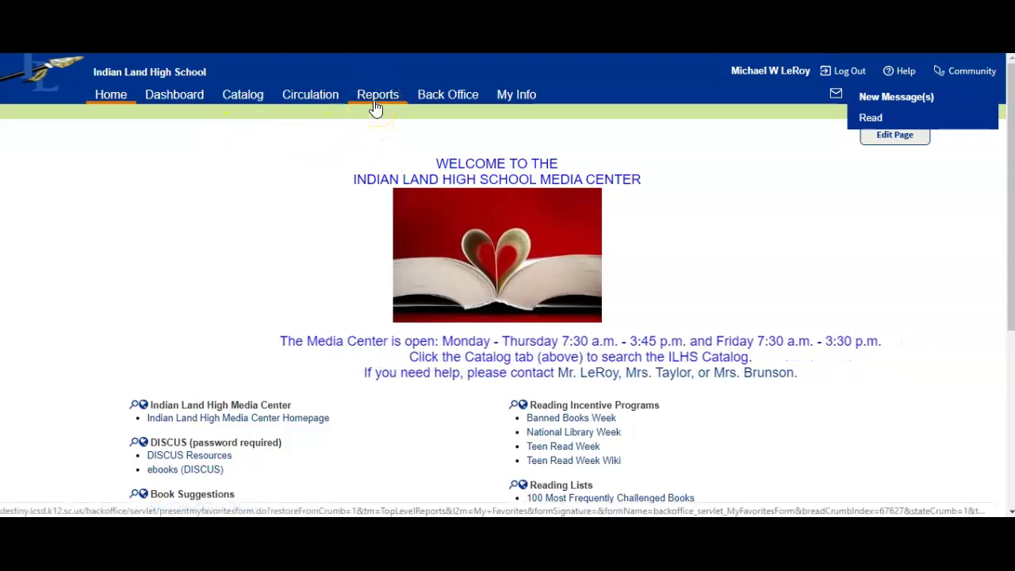
pyautogui.click(369, 99)
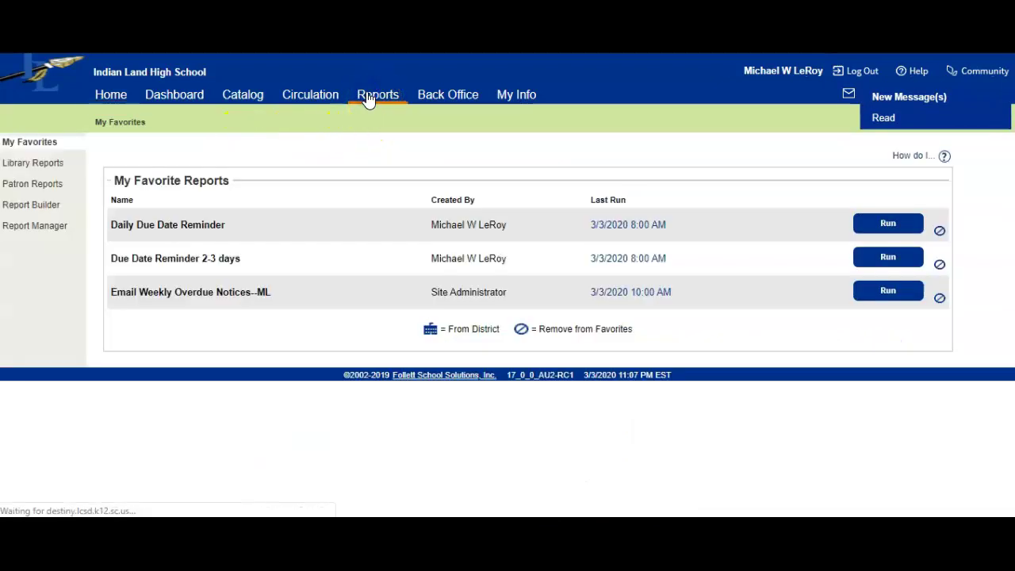
pyautogui.click(17, 185)
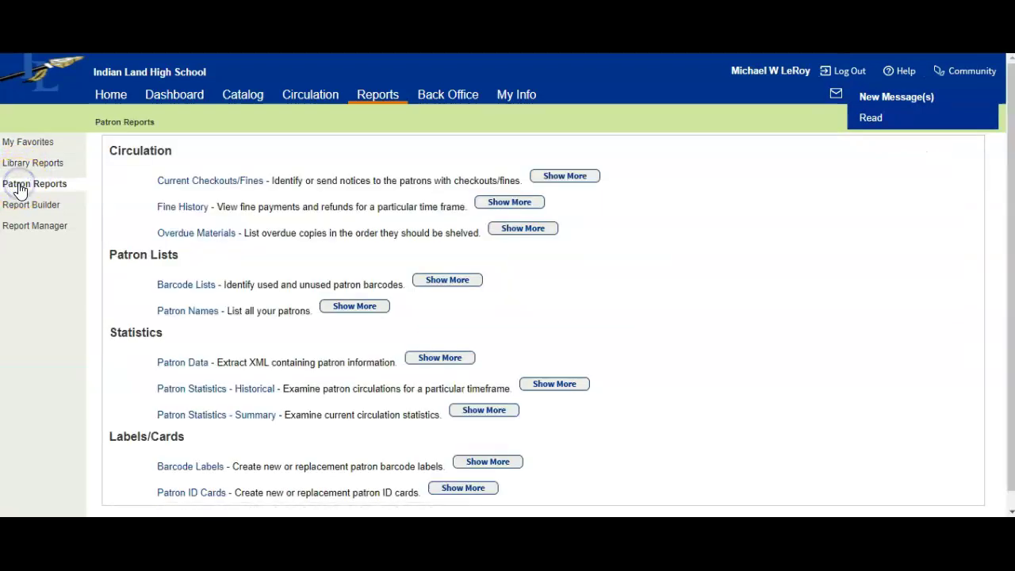
pyautogui.click(179, 185)
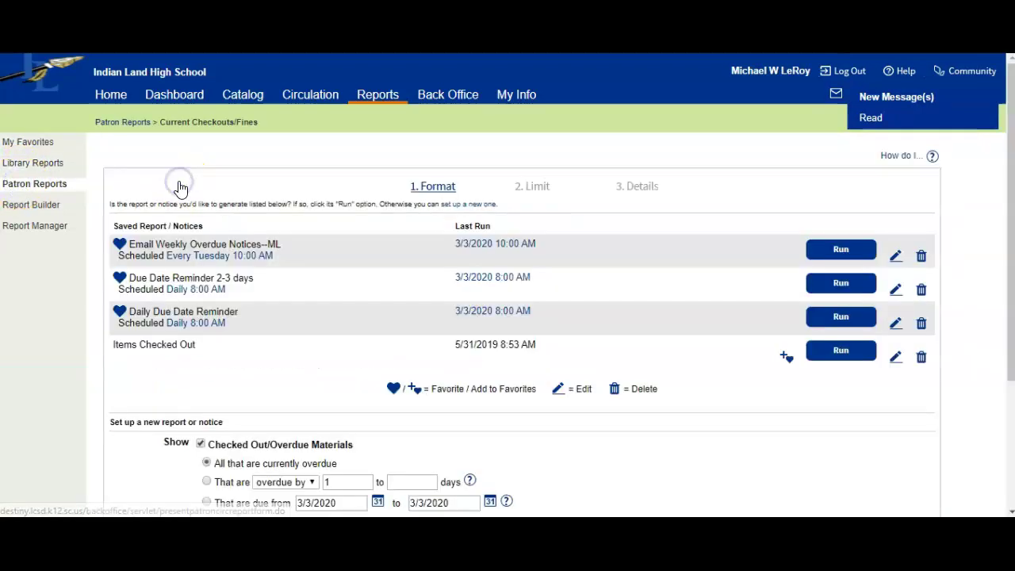
# - Format the new report as a PDF of all checked-out materials, excluding unpaid library and patron fines, and continue to the limits
pyautogui.scroll(-3, 290, 363)
pyautogui.scroll(-1, 290, 366)
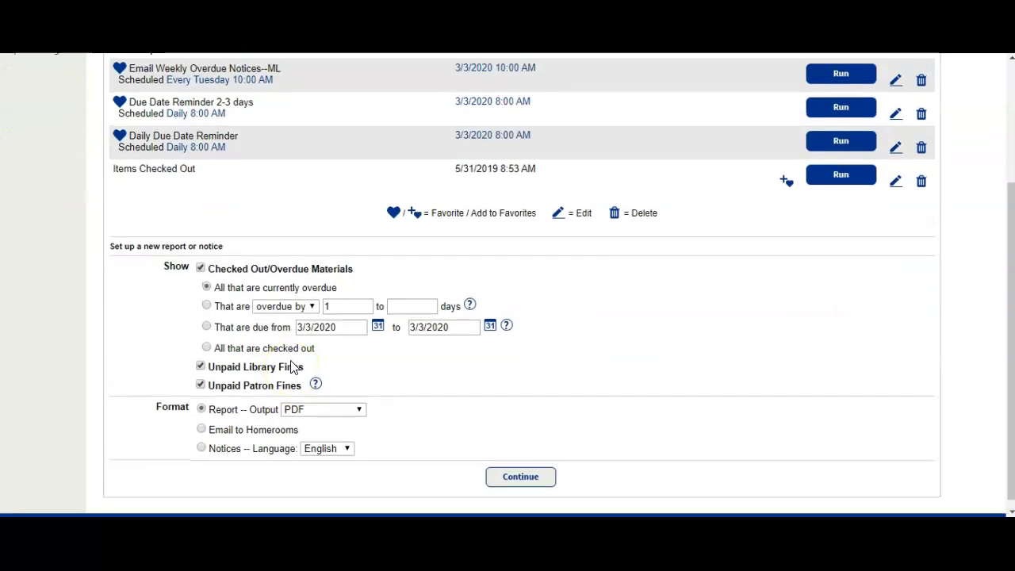
pyautogui.click(206, 349)
pyautogui.click(199, 370)
pyautogui.click(200, 386)
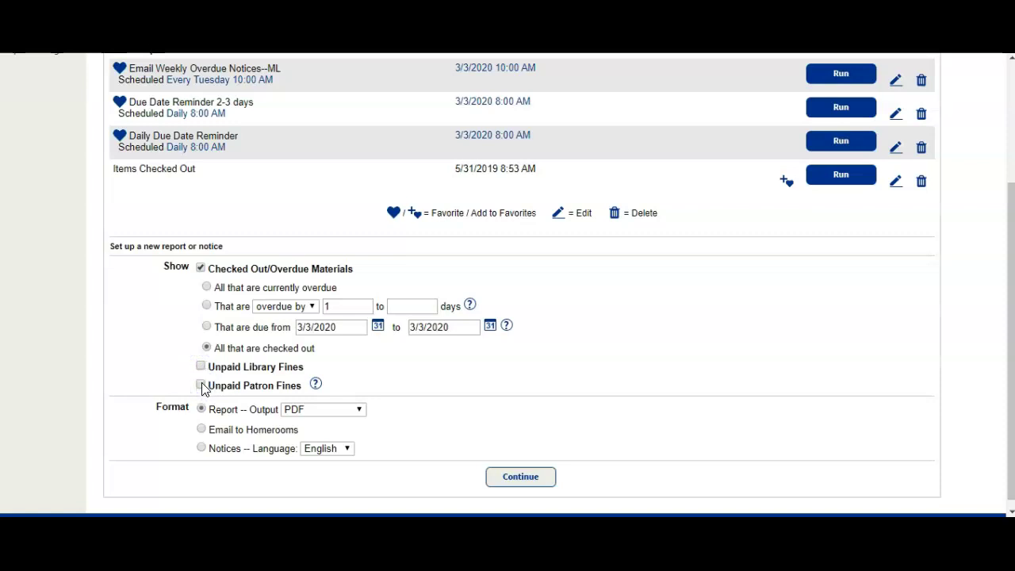
pyautogui.click(200, 367)
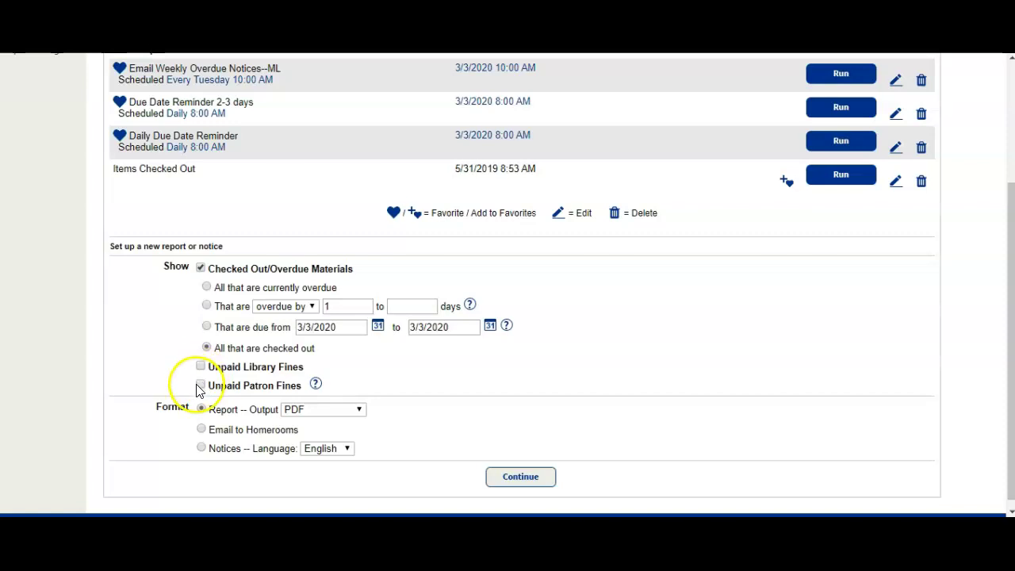
pyautogui.click(199, 369)
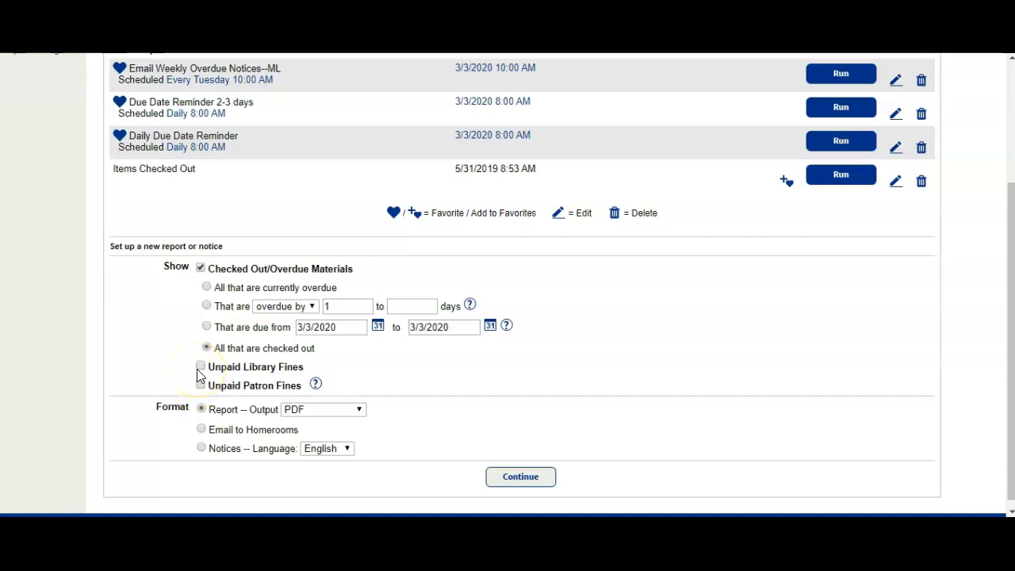
pyautogui.click(197, 369)
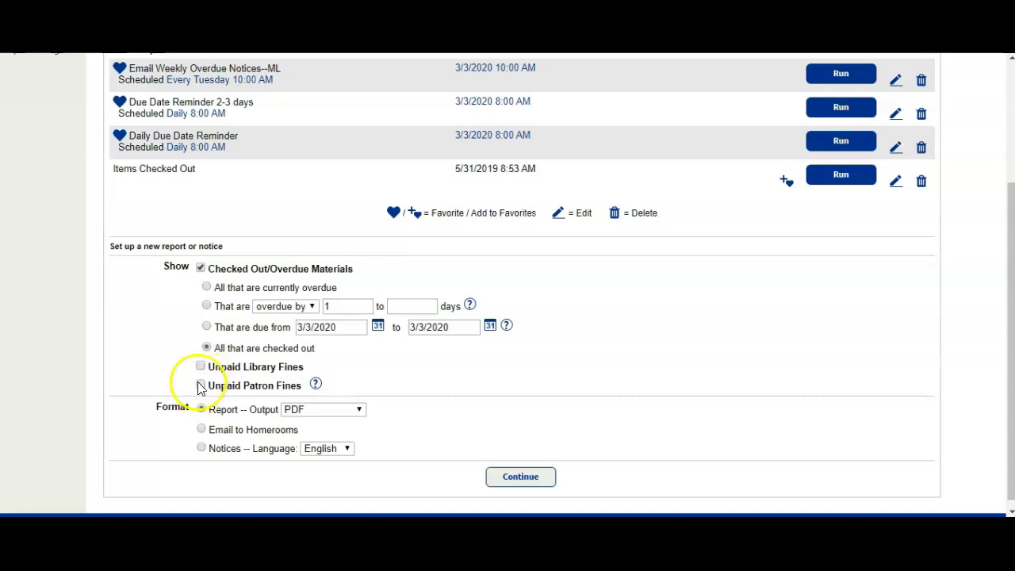
pyautogui.click(208, 406)
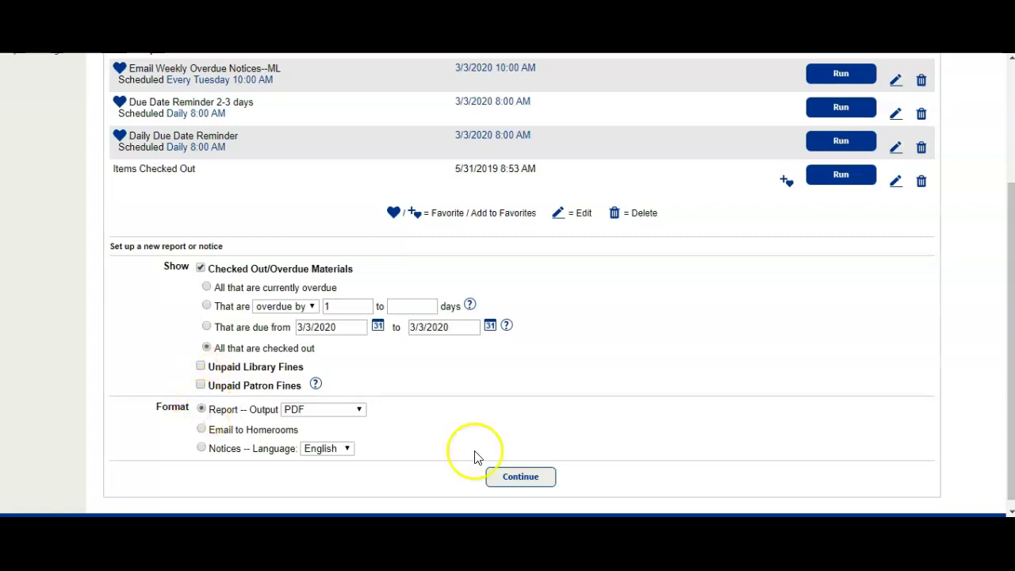
pyautogui.click(511, 485)
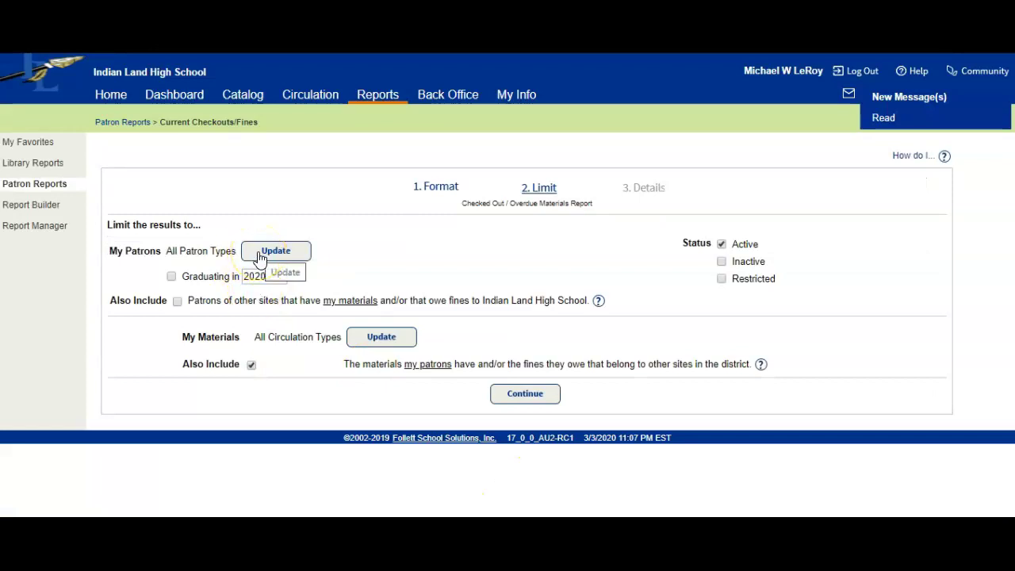
# - Limit the report's patron types to Student by excluding Faculty/Staff/Admin
pyautogui.click(259, 252)
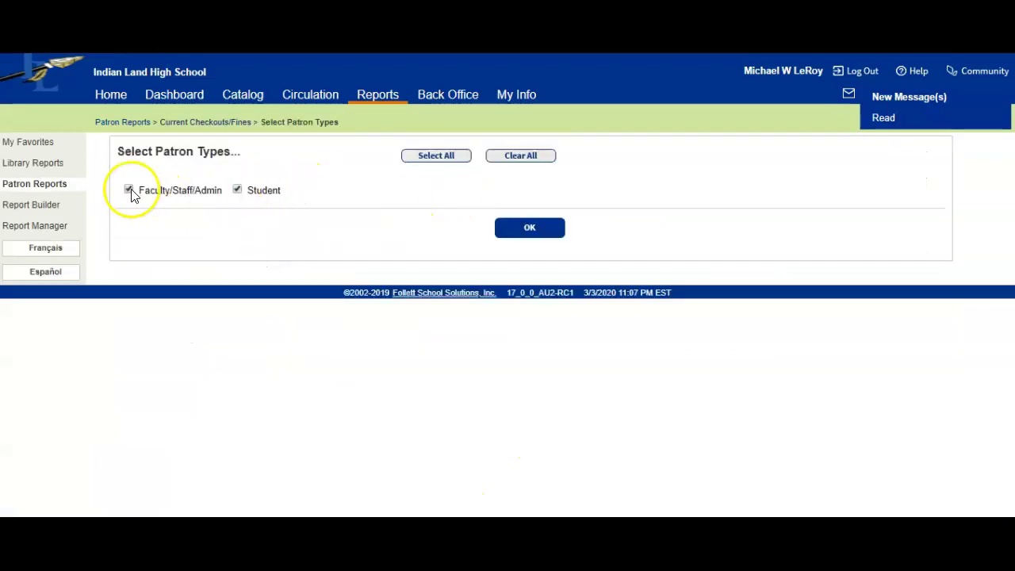
pyautogui.click(132, 194)
pyautogui.click(504, 234)
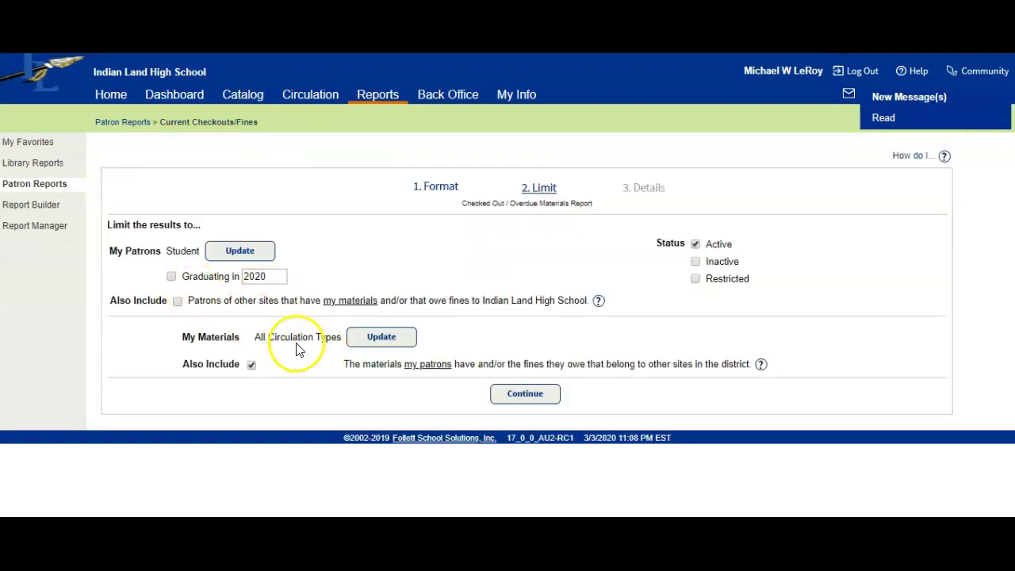
# - Limit the report's materials to the Regular and Reference circulation types and continue to the details
pyautogui.click(373, 341)
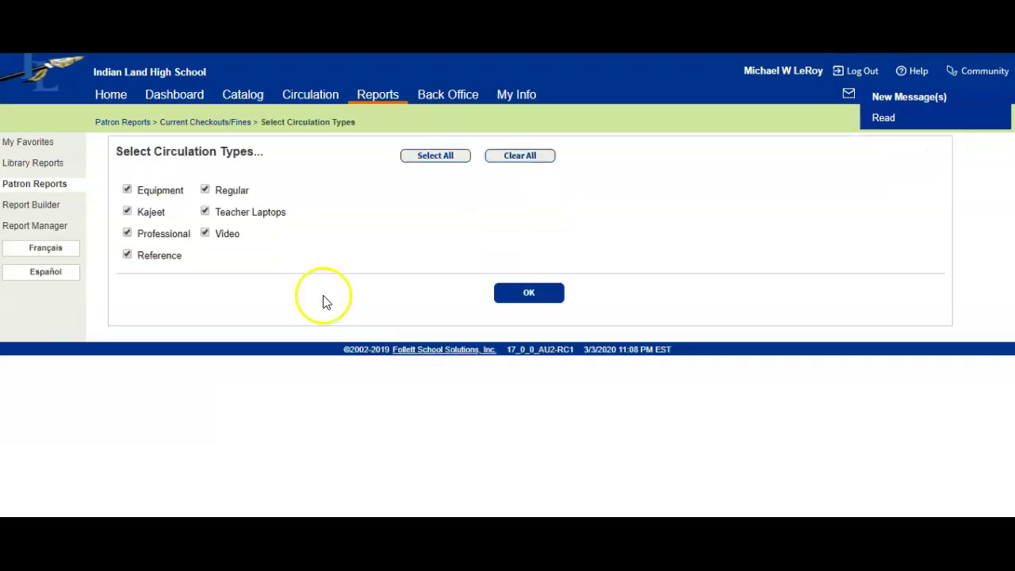
pyautogui.click(517, 157)
pyautogui.click(204, 190)
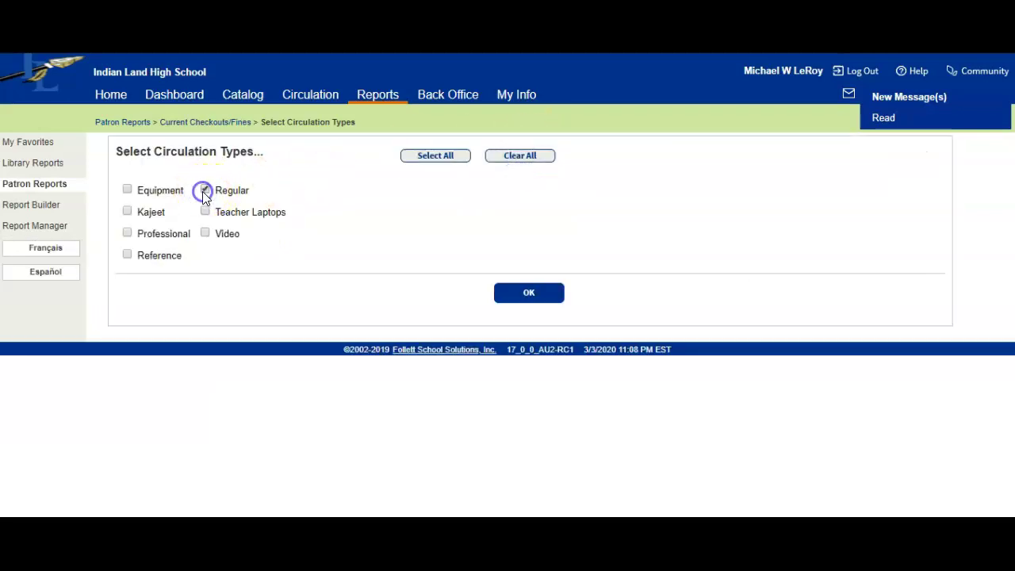
pyautogui.click(127, 256)
pyautogui.click(524, 295)
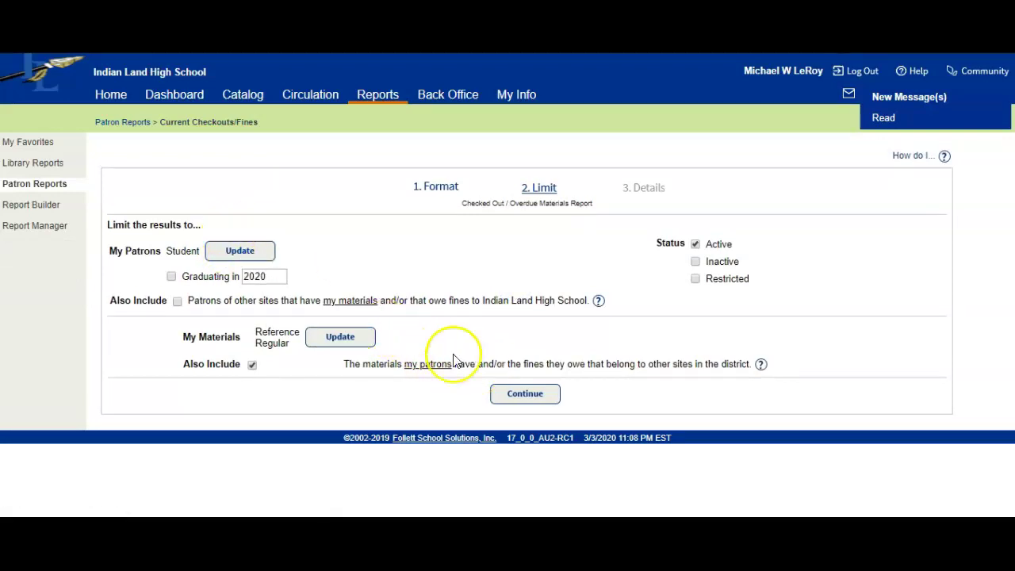
pyautogui.click(523, 394)
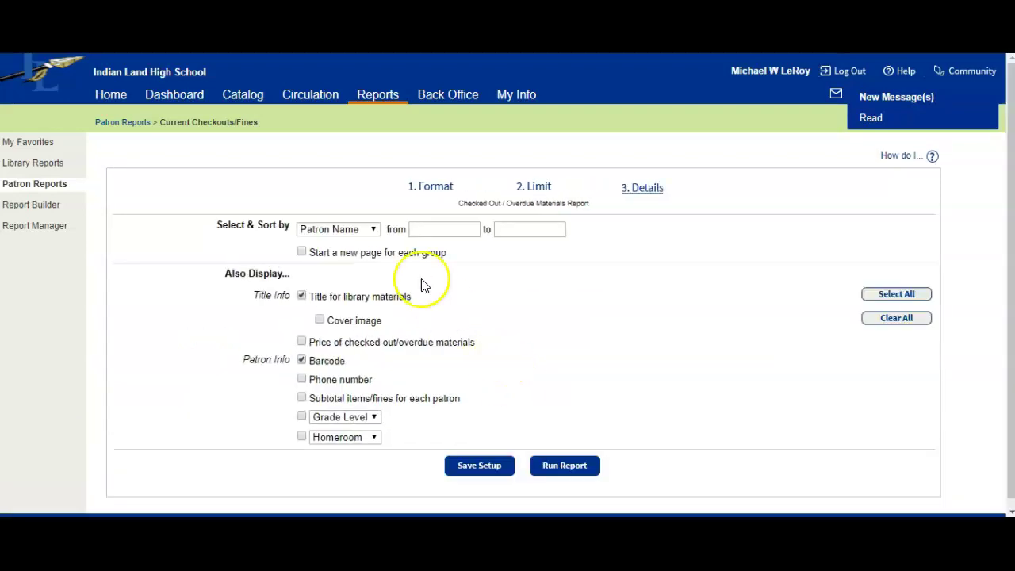
# - Select and sort the report by the second Homeroom option, with the first listed teacher's homeroom as both start and end of the range
pyautogui.click(369, 229)
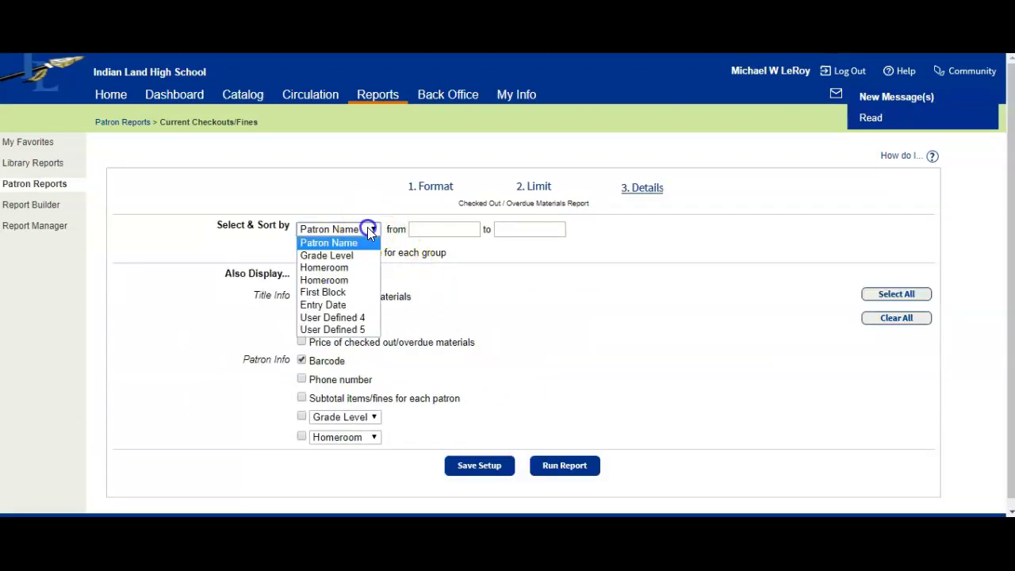
pyautogui.click(355, 278)
pyautogui.click(437, 229)
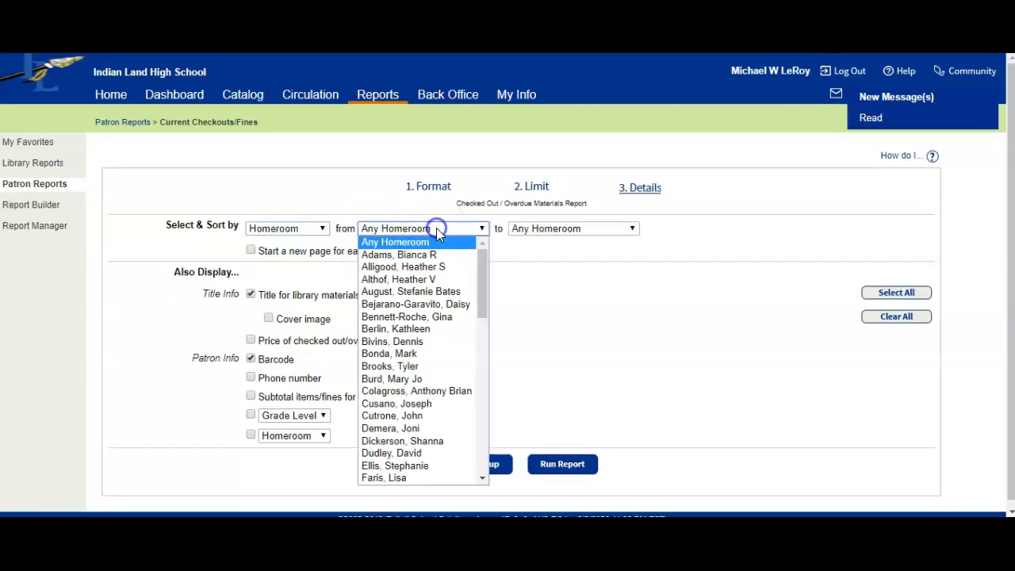
pyautogui.click(416, 254)
pyautogui.click(537, 228)
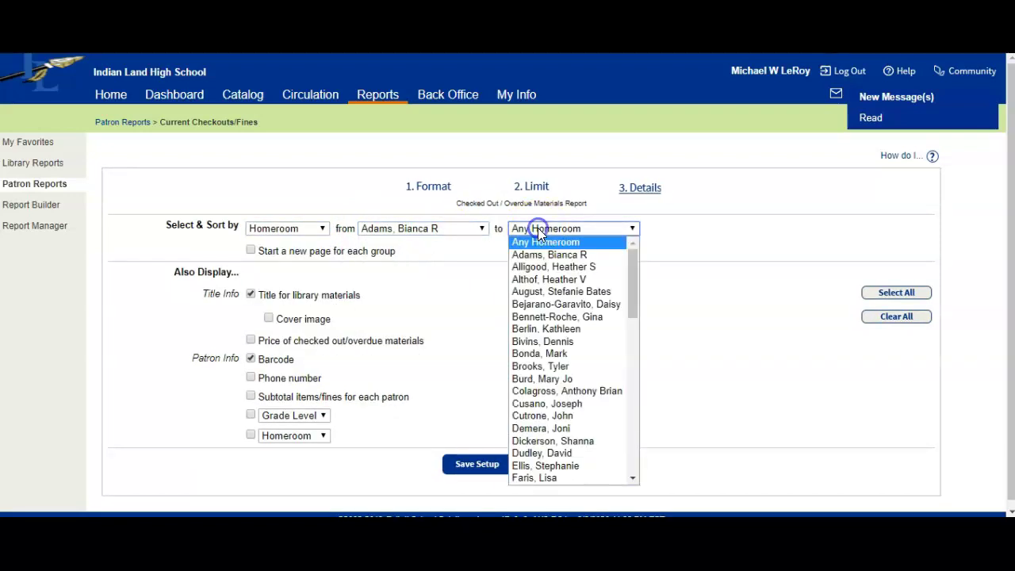
pyautogui.click(528, 252)
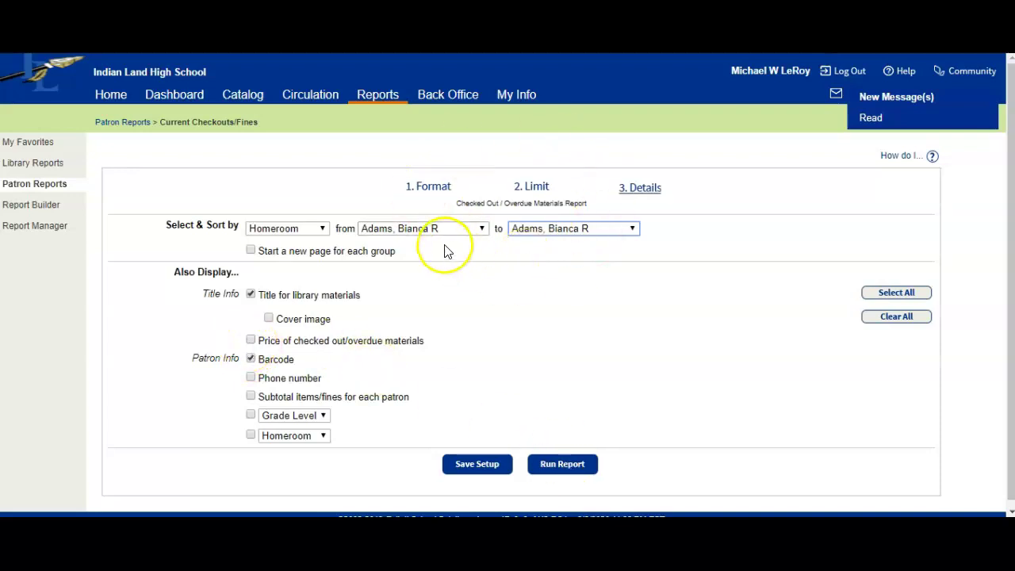
# - Save the report setup under the homeroom teacher's surname plus "Homeroom Report", run it unscheduled, and close the resulting PDF after viewing
pyautogui.click(464, 468)
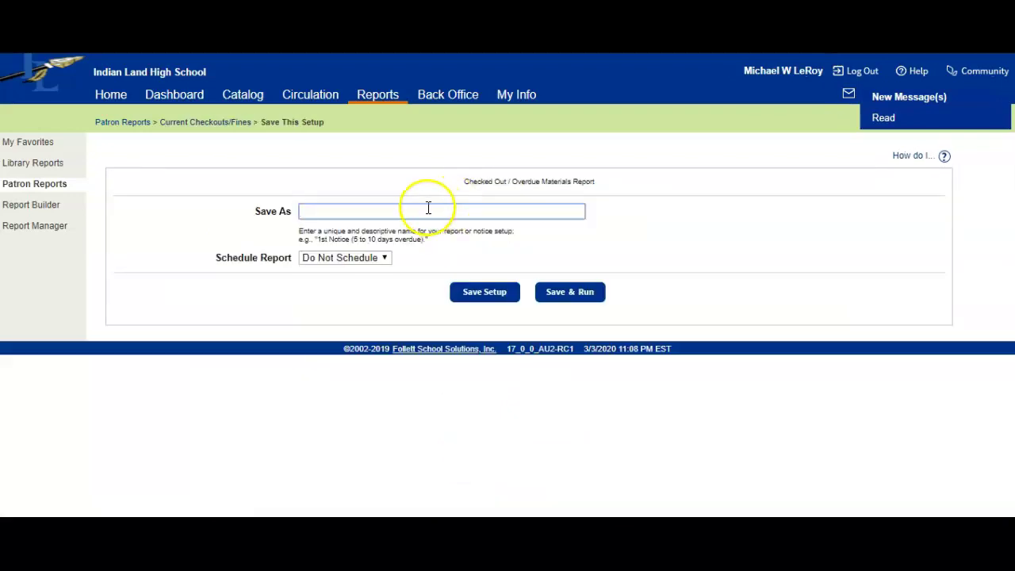
pyautogui.click(428, 209)
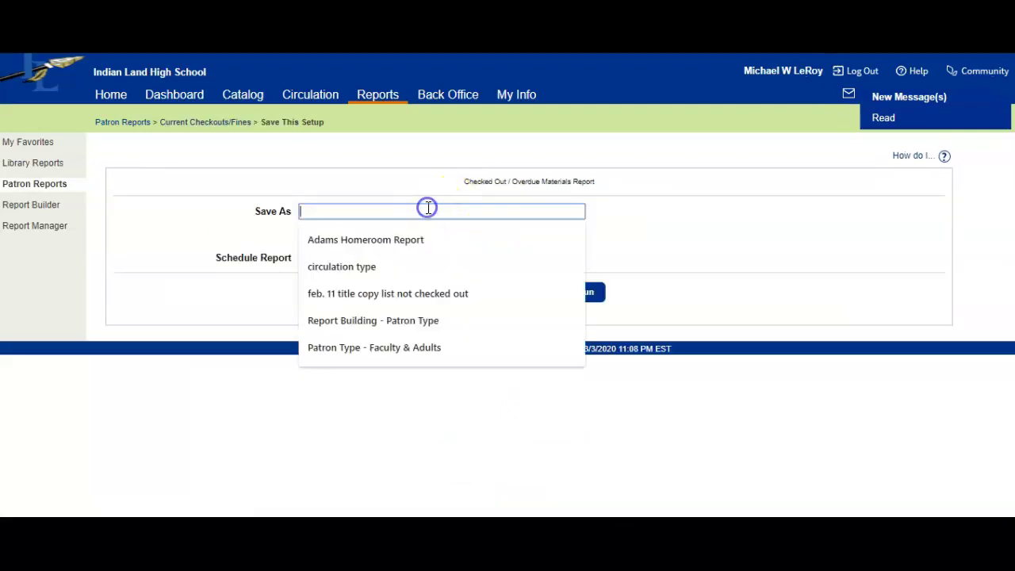
pyautogui.click(374, 241)
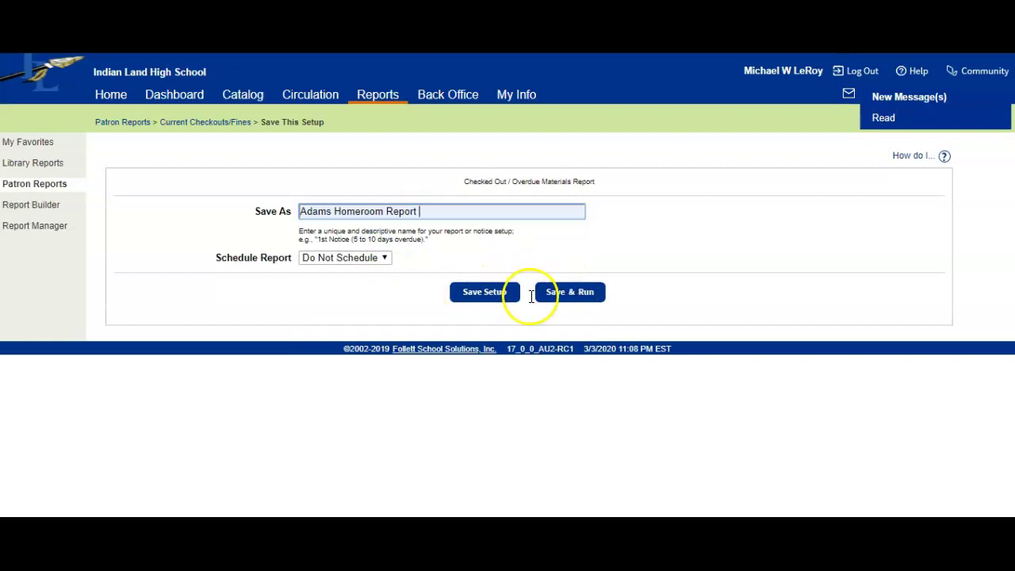
pyautogui.click(569, 292)
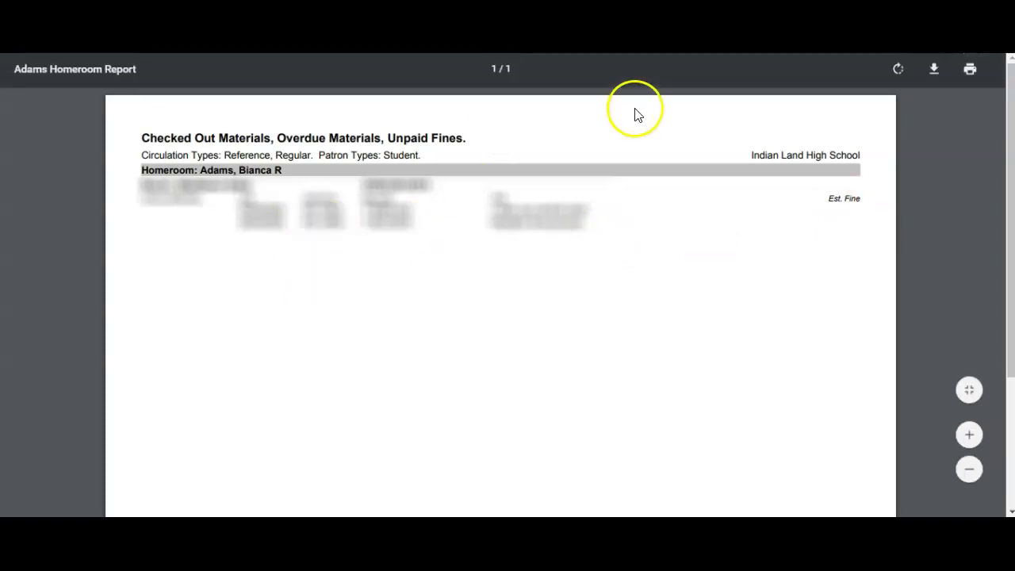
pyautogui.hotkey('ctrl', 'w')
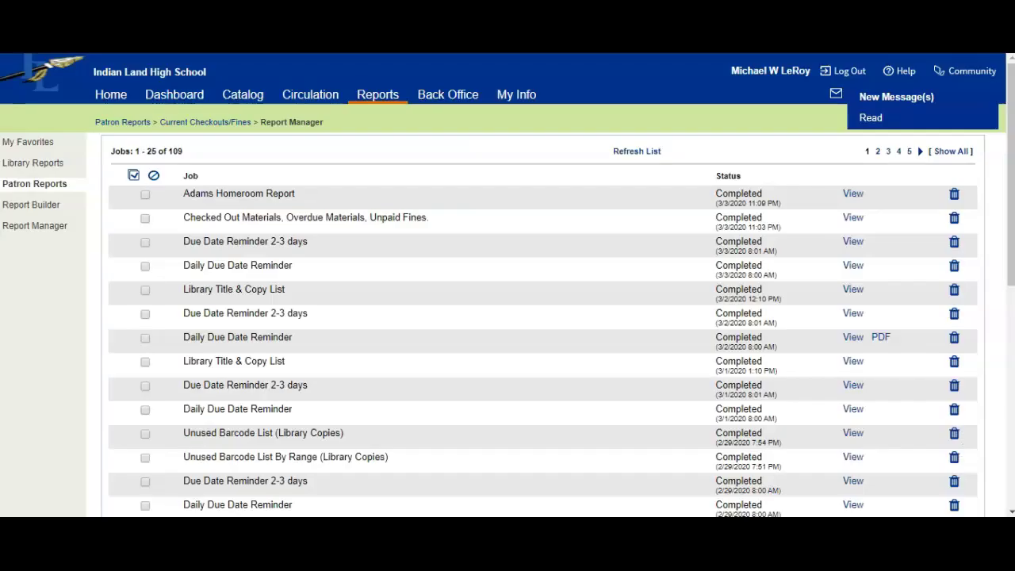
# - Return to the patron reports and reopen Current Checkouts/Fines
pyautogui.click(34, 187)
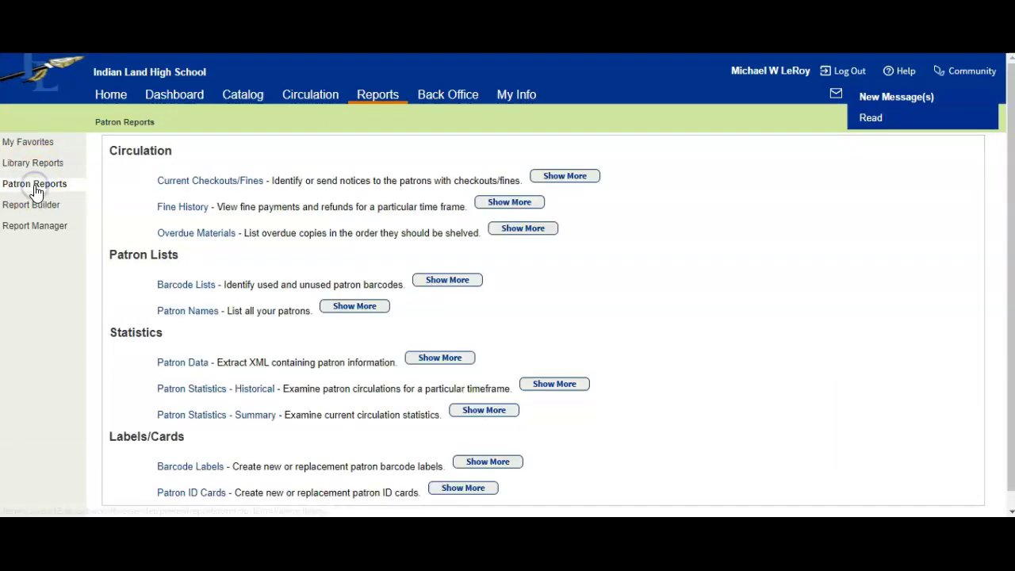
pyautogui.click(168, 182)
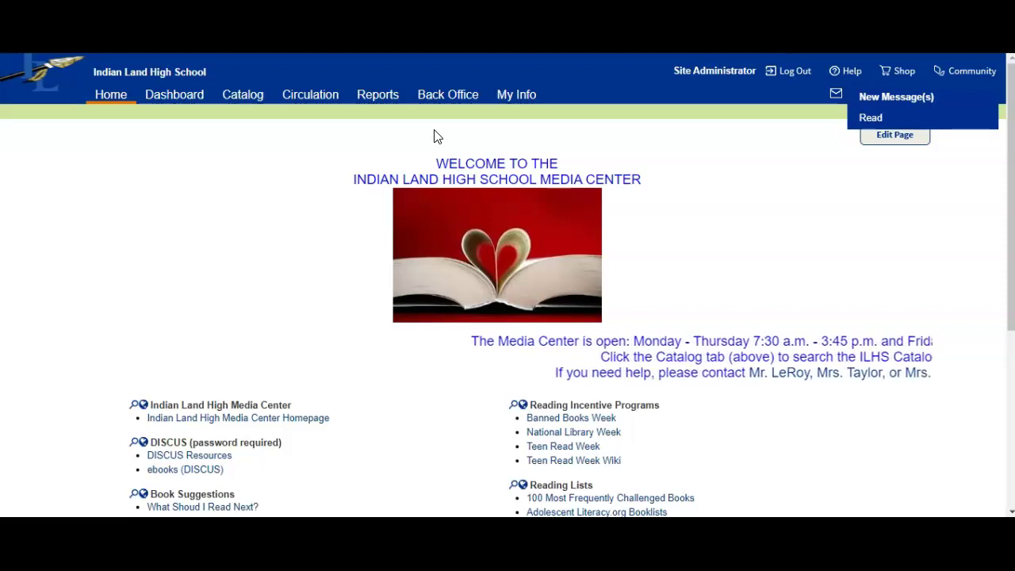
pyautogui.click(347, 125)
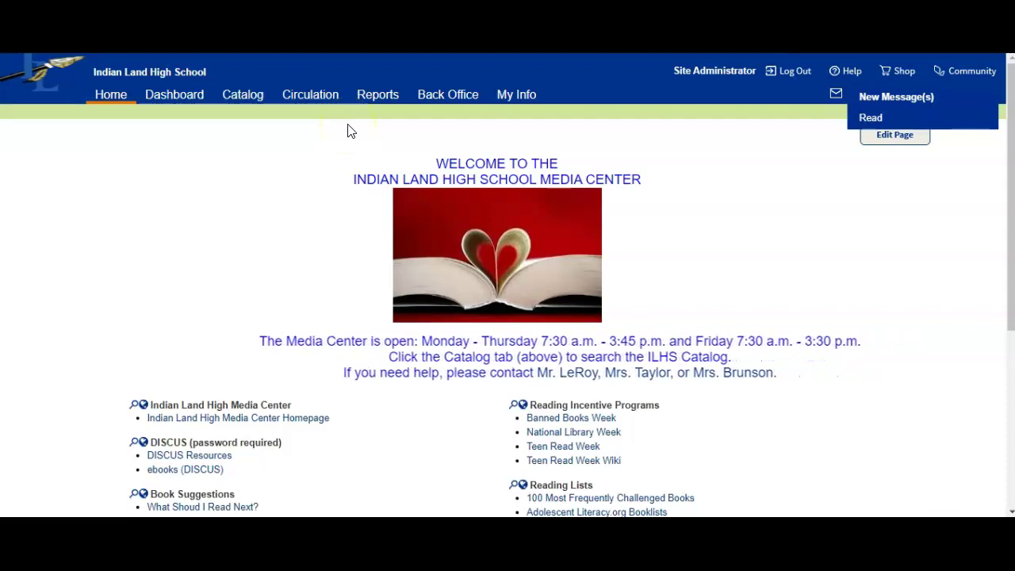
pyautogui.click(359, 119)
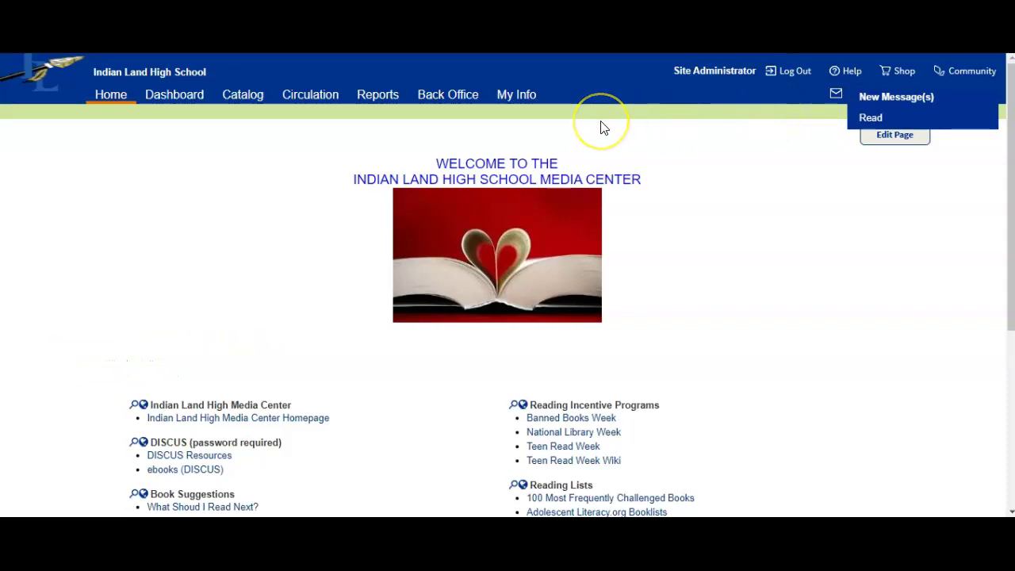
# - Make sure the Library Administrator access level includes the Check out by homeroom permission, and save the access level
pyautogui.click(449, 95)
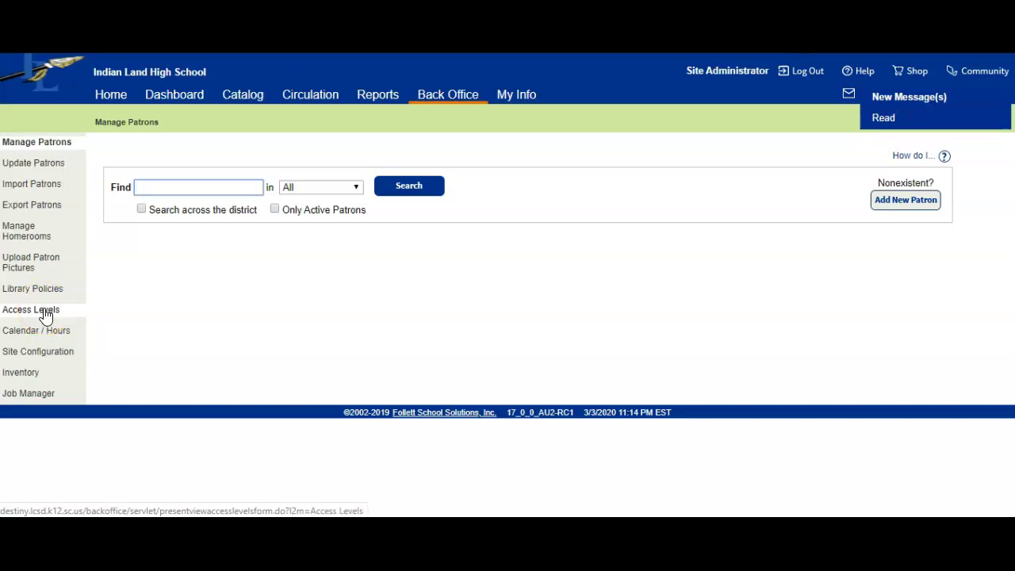
pyautogui.click(46, 314)
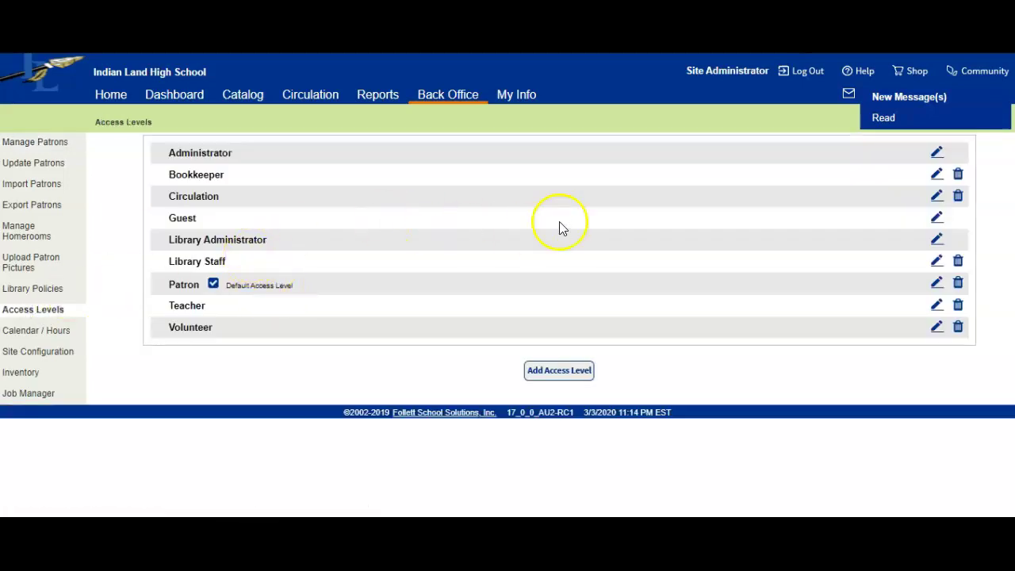
pyautogui.click(936, 240)
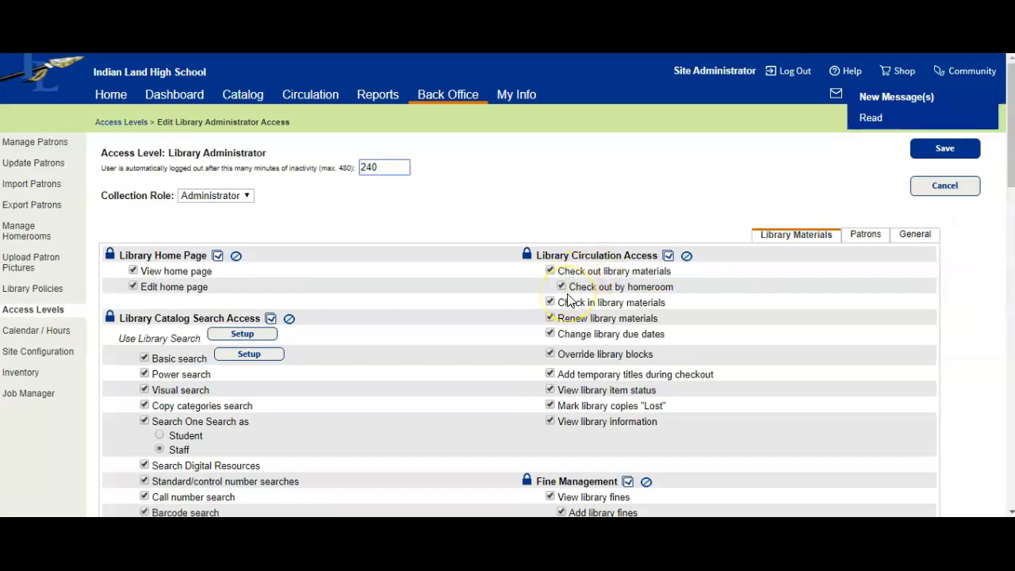
pyautogui.click(562, 287)
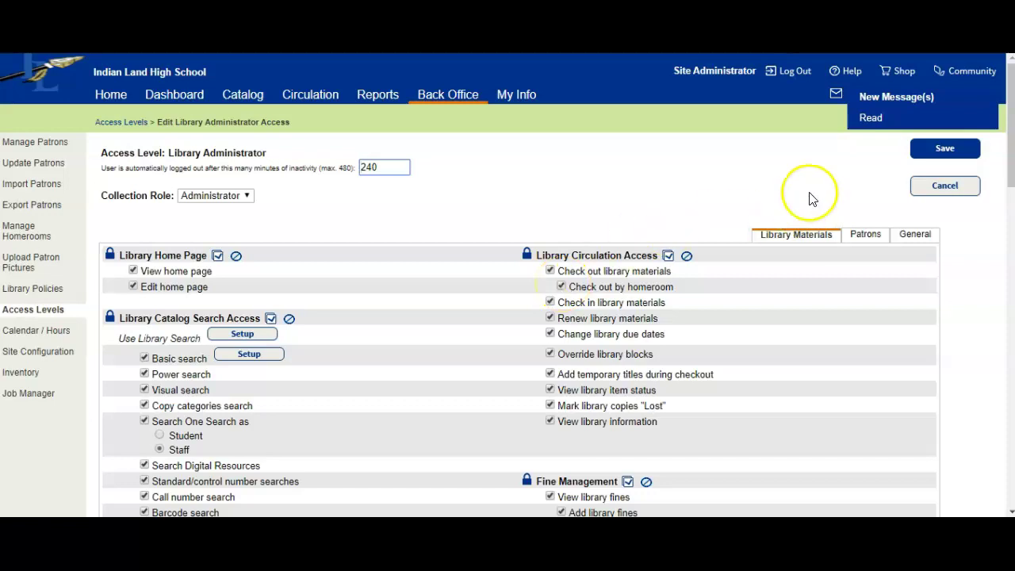
pyautogui.click(947, 150)
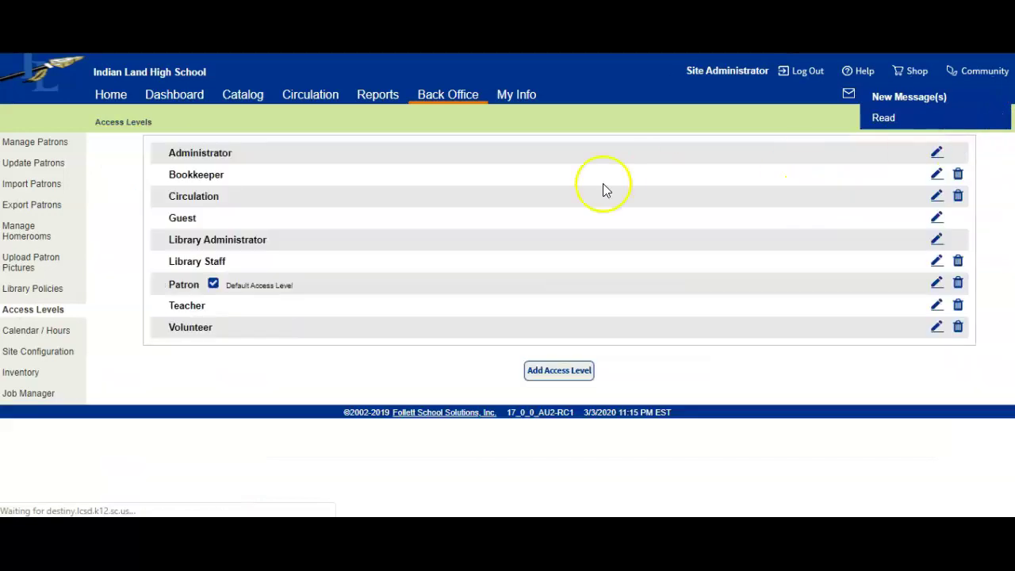
# - Open check out by homeroom in Circulation and show the patrons of the first listed teacher's homeroom
pyautogui.click(311, 99)
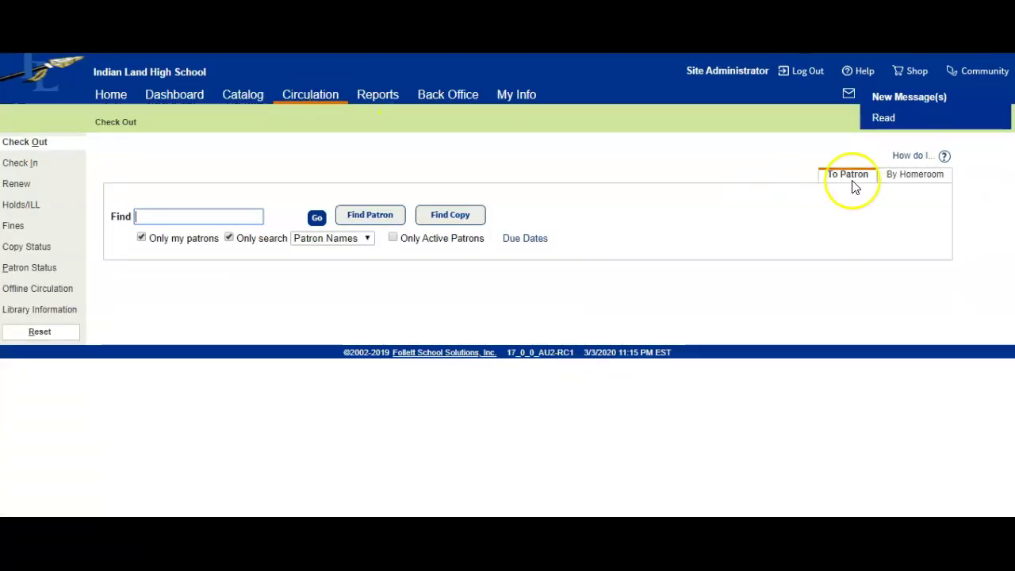
pyautogui.click(902, 182)
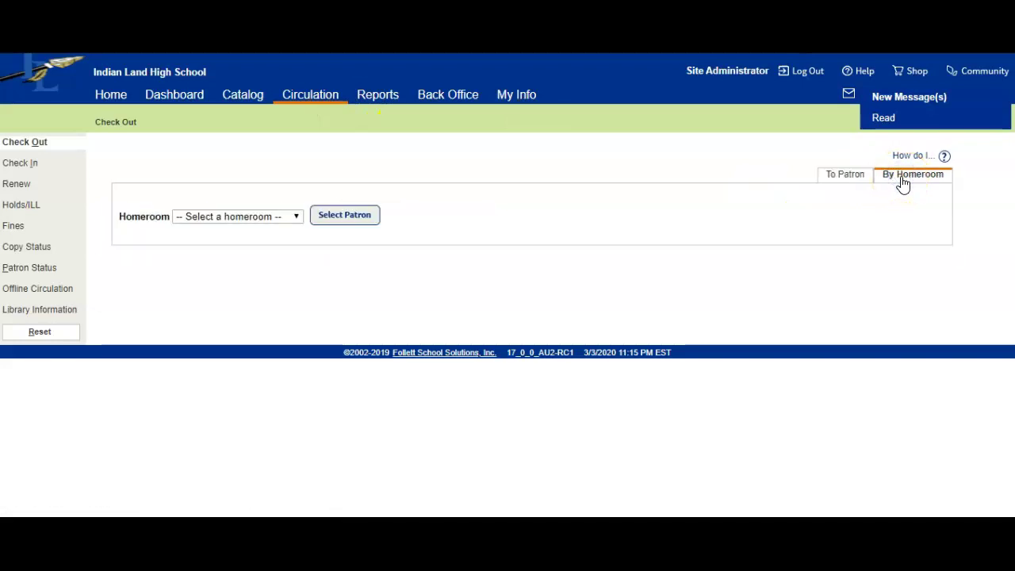
pyautogui.click(290, 225)
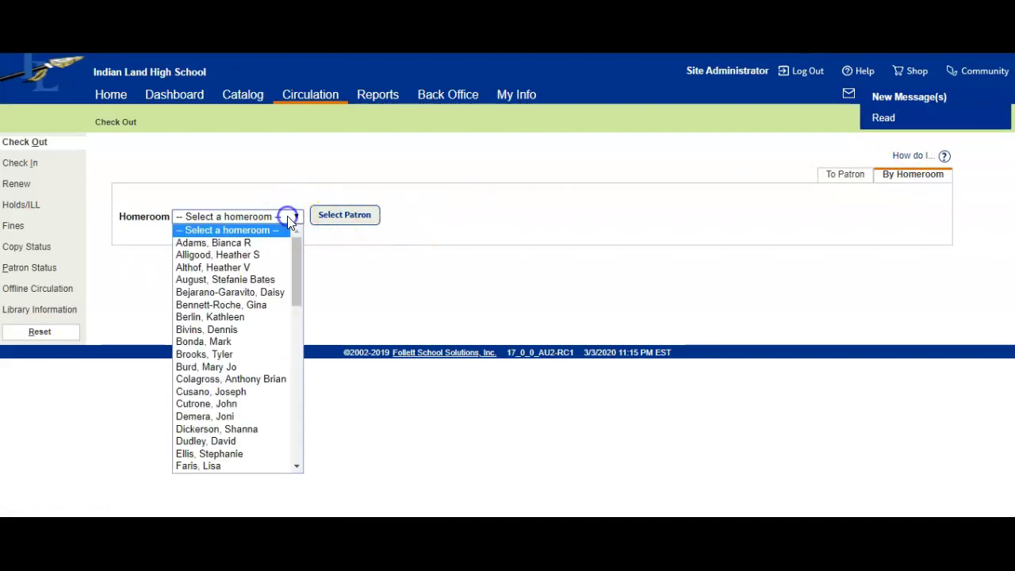
pyautogui.click(260, 245)
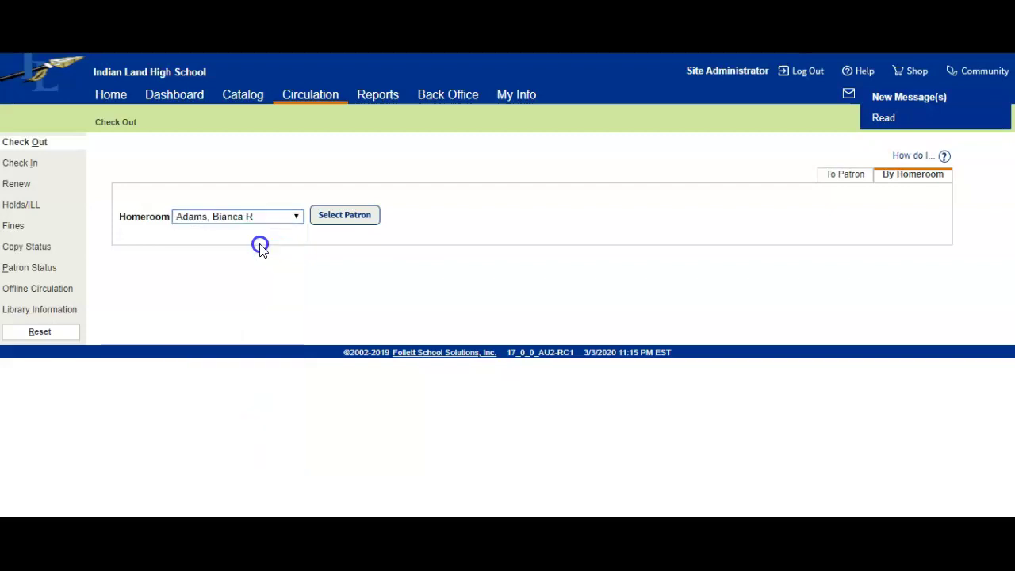
pyautogui.click(353, 224)
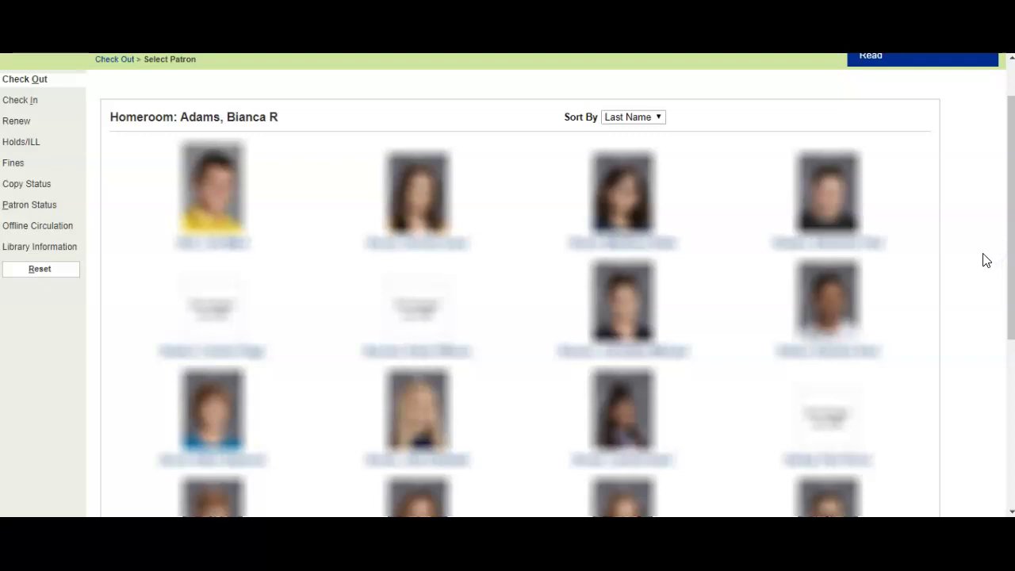
# - Choose the first student in the homeroom for checkout and activate the Find field for a copy
pyautogui.click(816, 207)
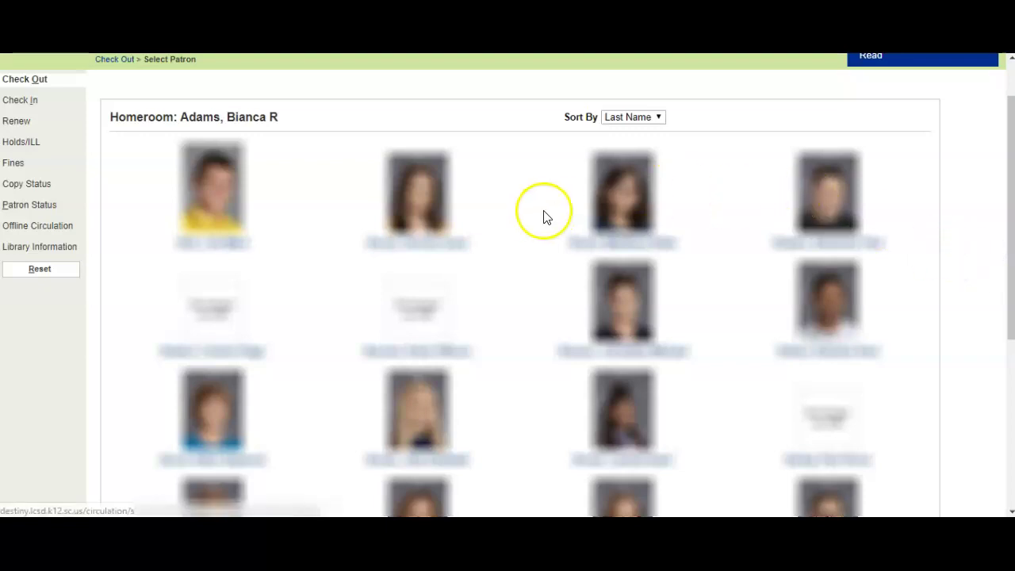
pyautogui.click(209, 247)
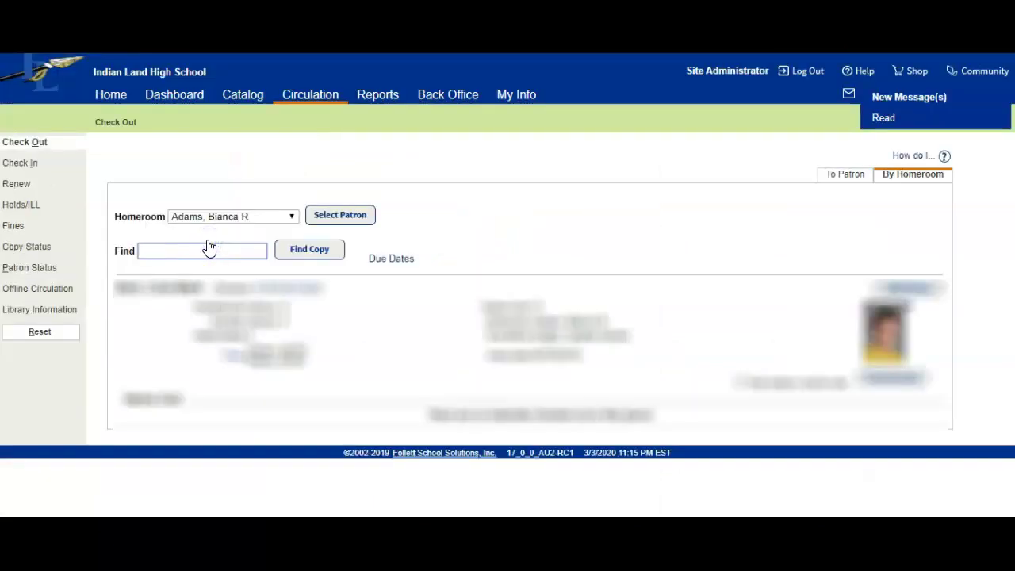
pyautogui.click(199, 253)
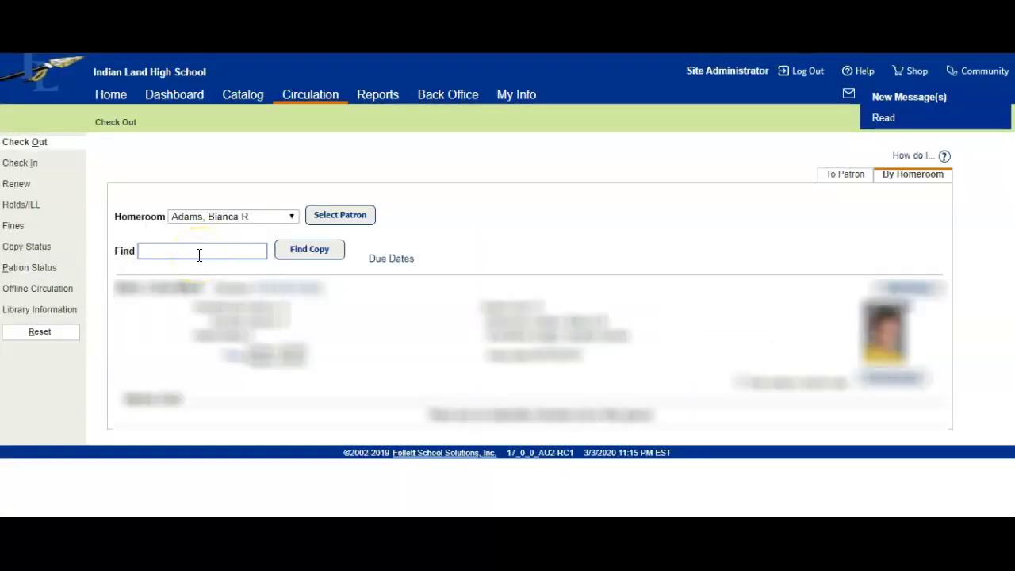